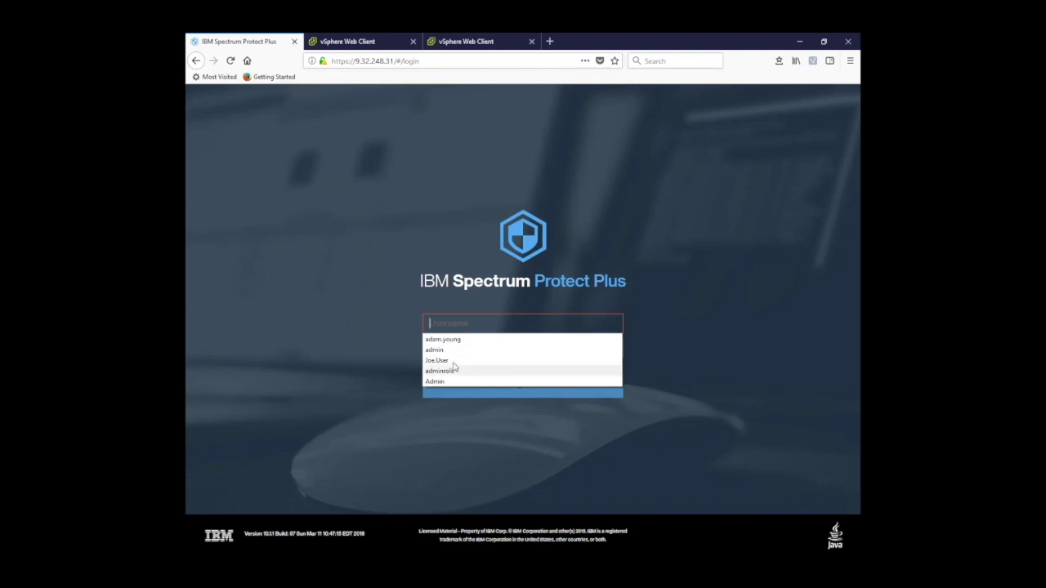
- Sign in to IBM Spectrum Protect Plus with the saved non-admin user account and its password
left_click(453, 365)
left_click(455, 354)
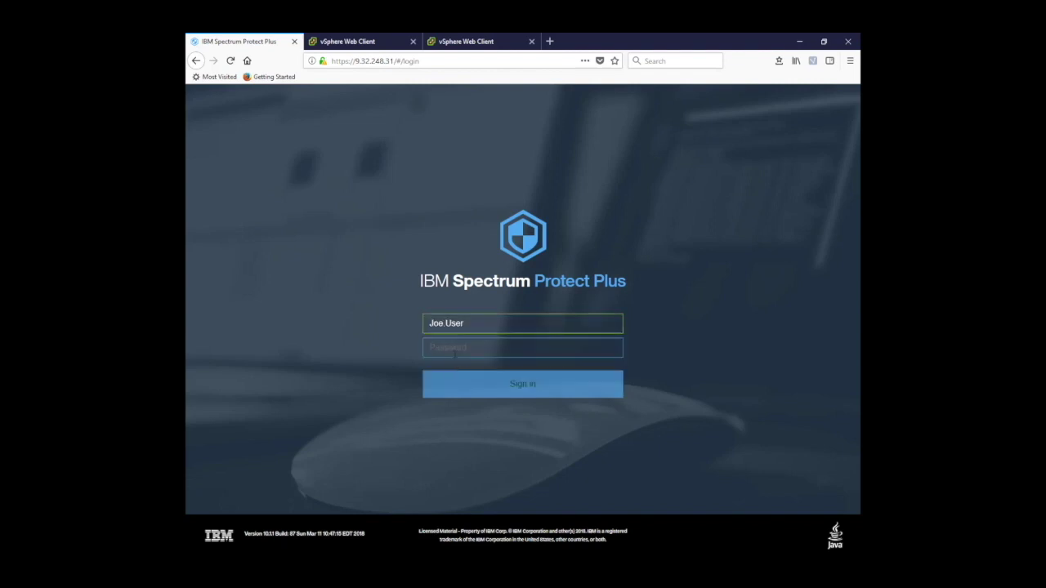
type("************")
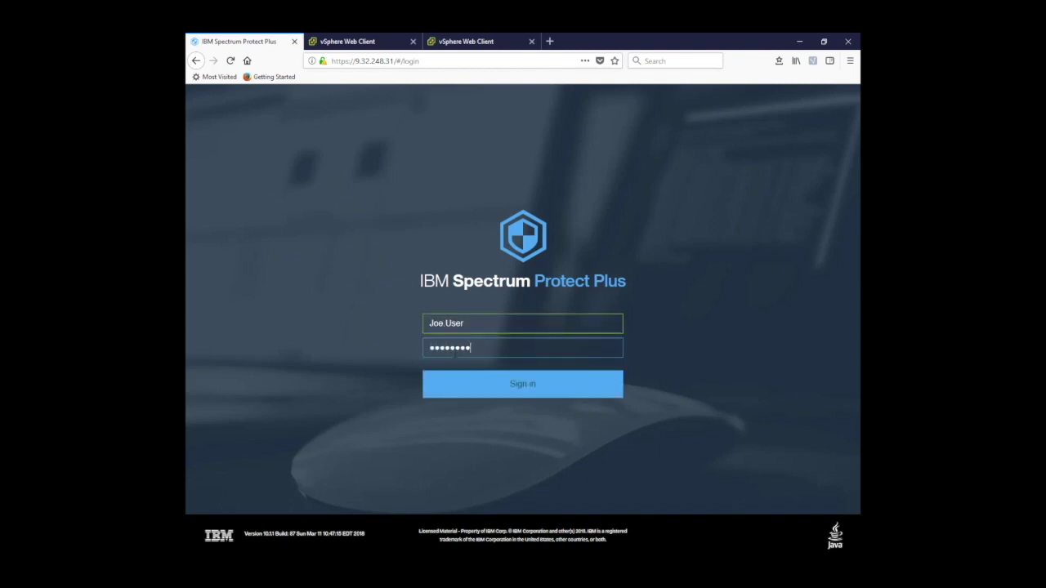
key("Return")
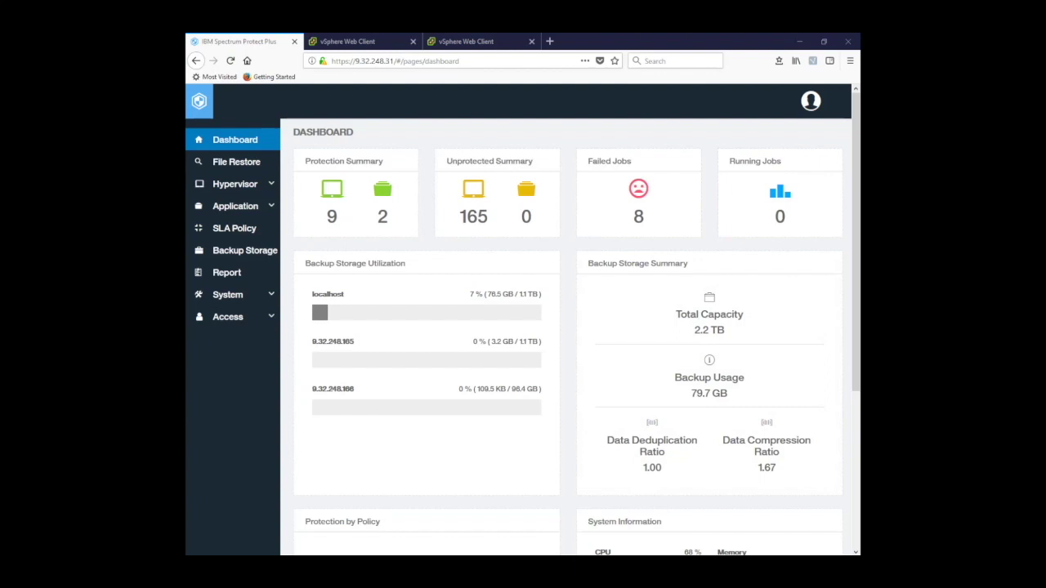
- Open the restore page for VMware hypervisors
left_click(269, 187)
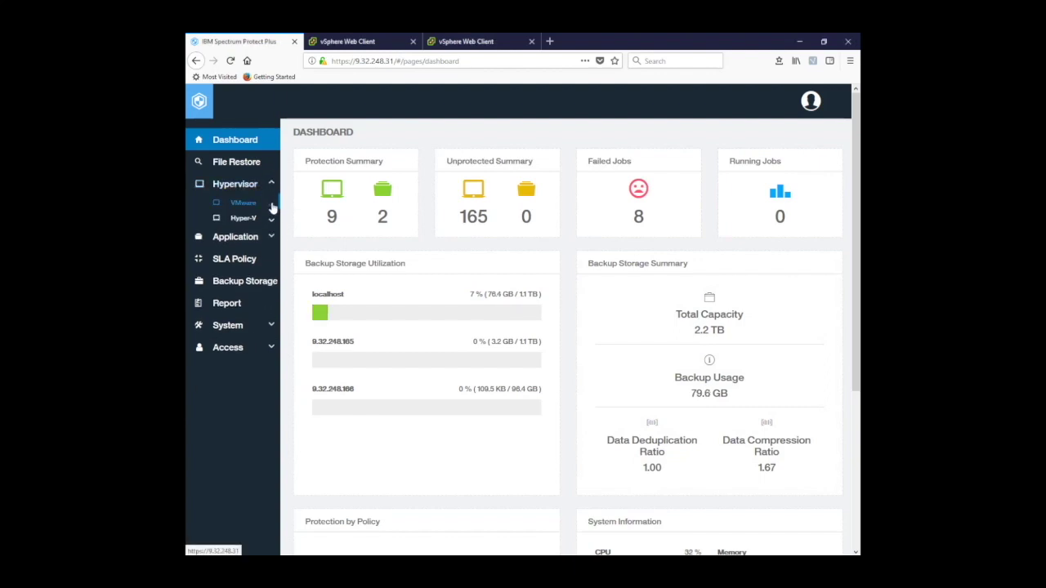
left_click(271, 204)
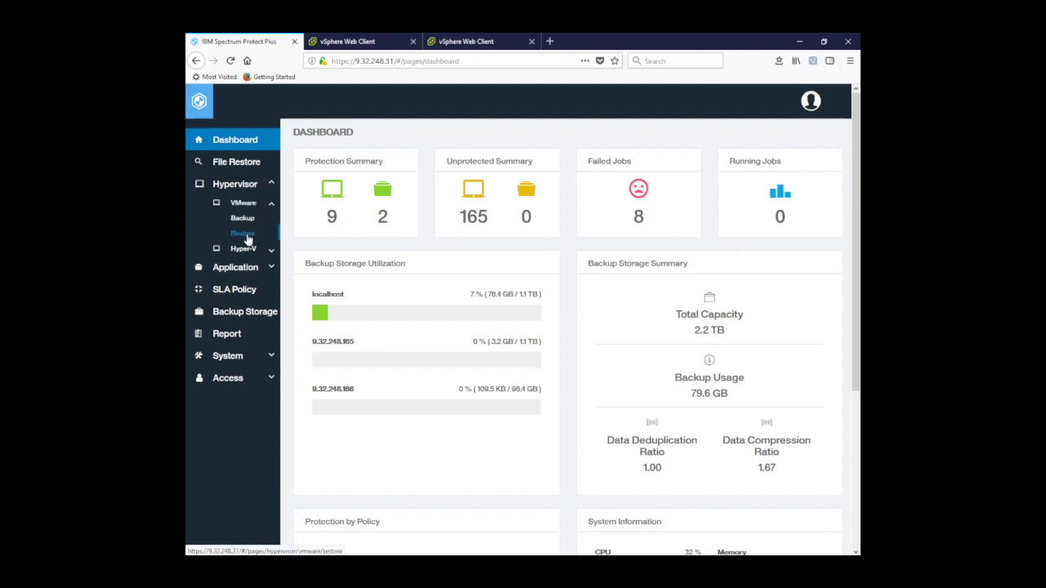
left_click(244, 234)
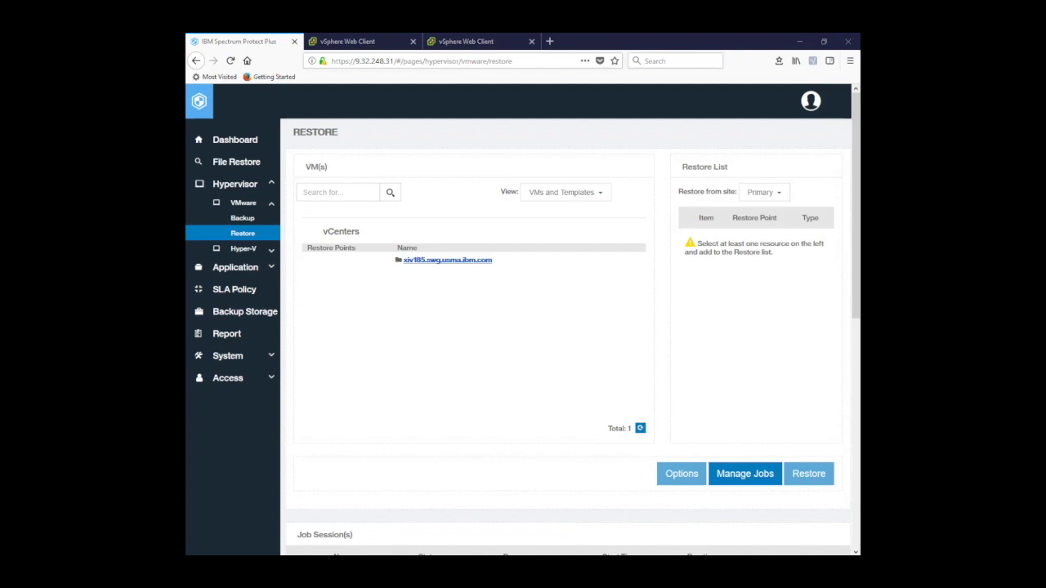
- Review the restore page's view options and restore site choices, and check the sites listed for backup storage
left_click(346, 194)
left_click(540, 195)
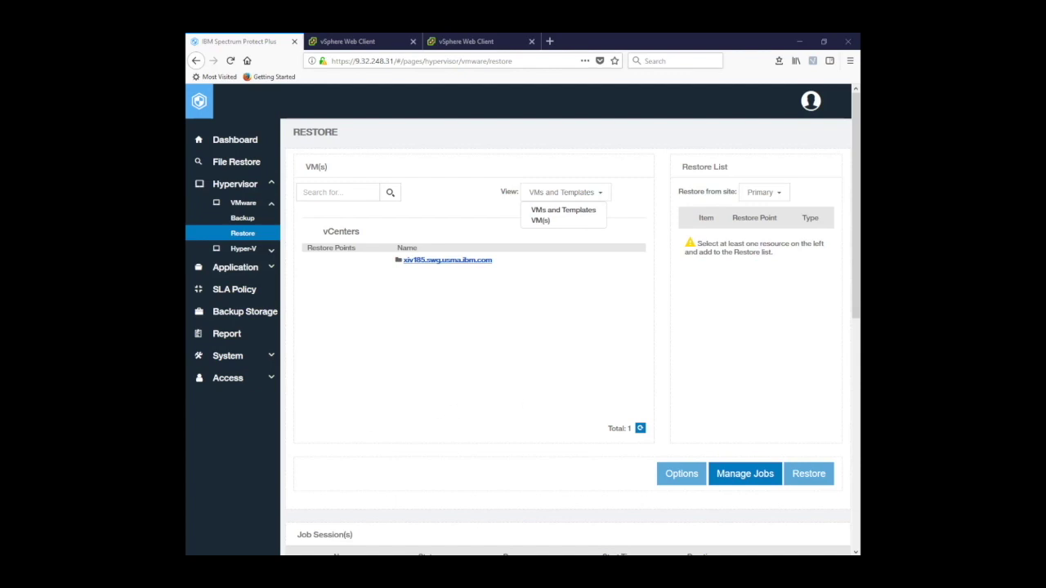
left_click(564, 388)
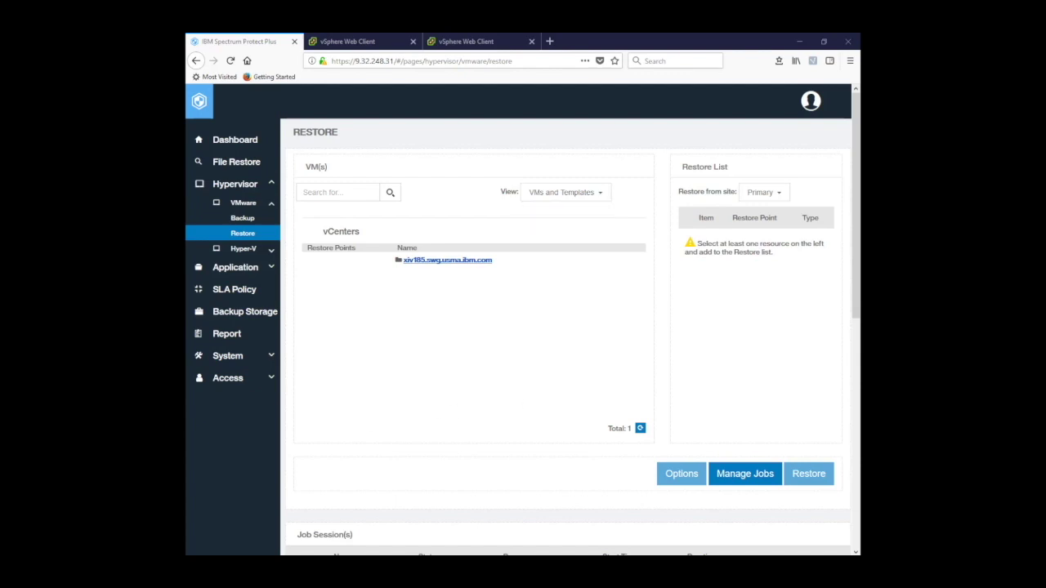
left_click(778, 194)
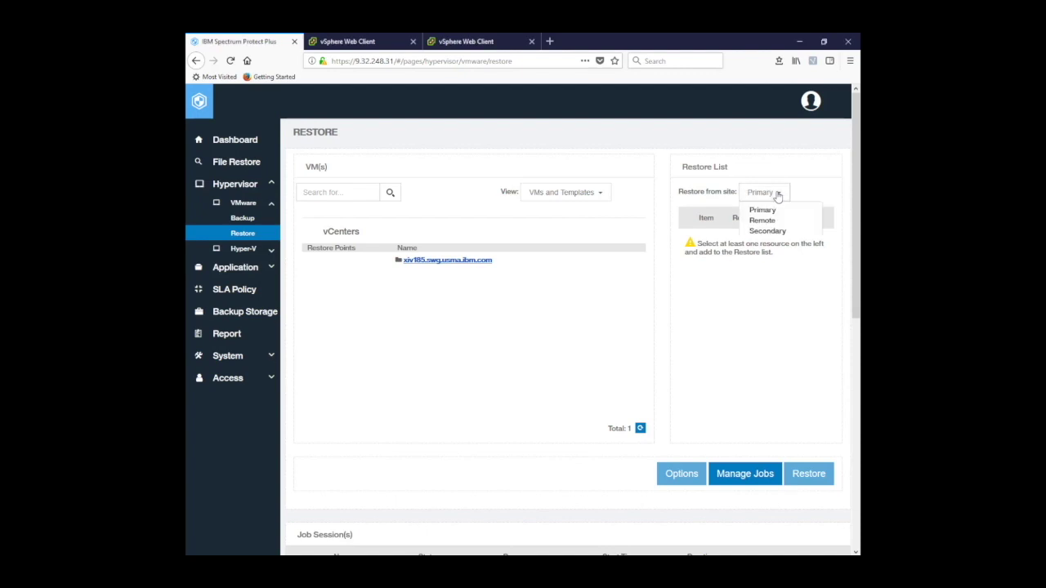
left_click(240, 319)
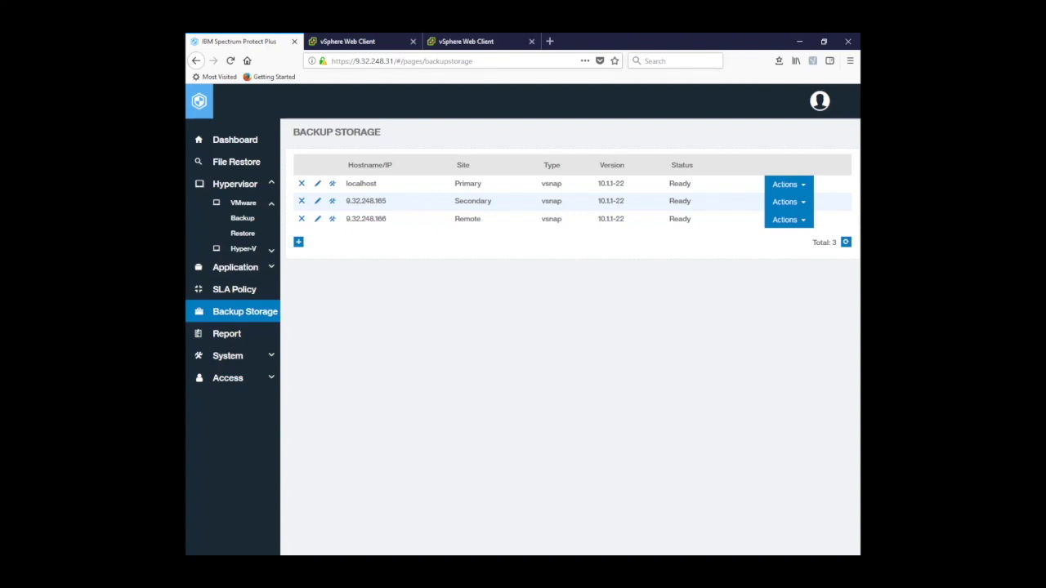
- Return to the VMware restore page and search the virtual machines for "windows"
left_click(244, 234)
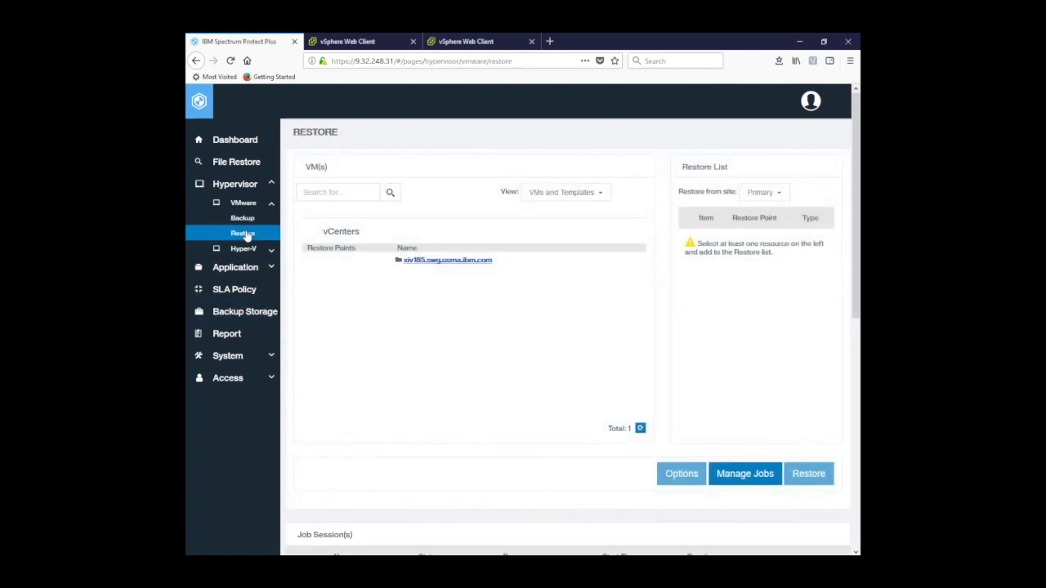
left_click(316, 193)
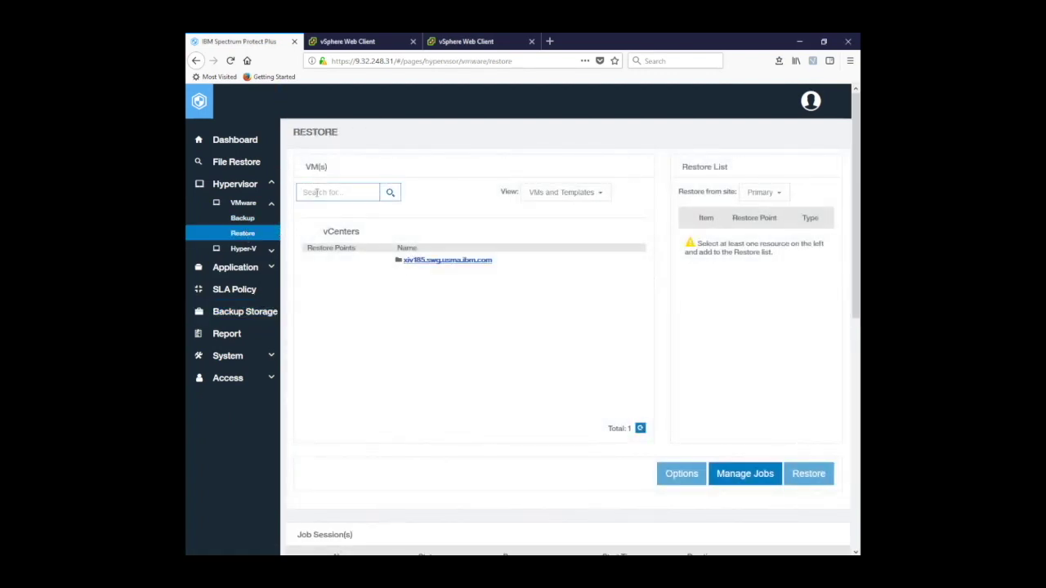
type("Windows")
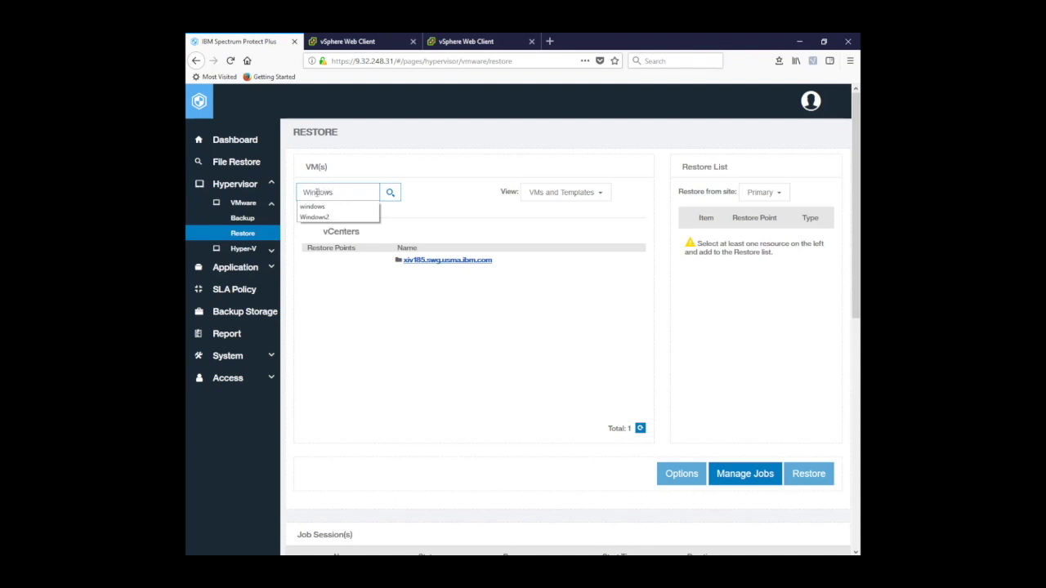
left_click(312, 207)
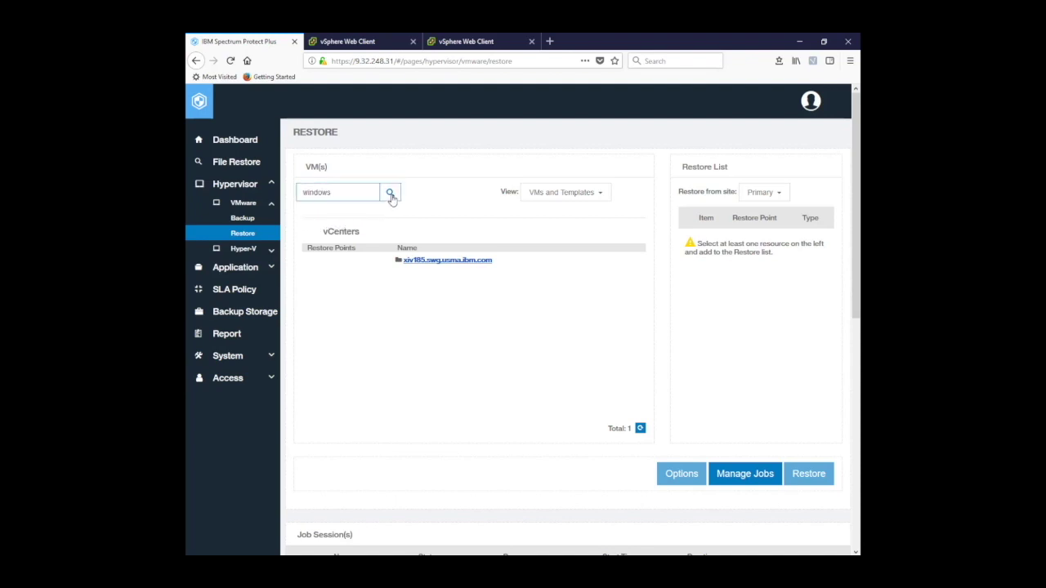
left_click(390, 195)
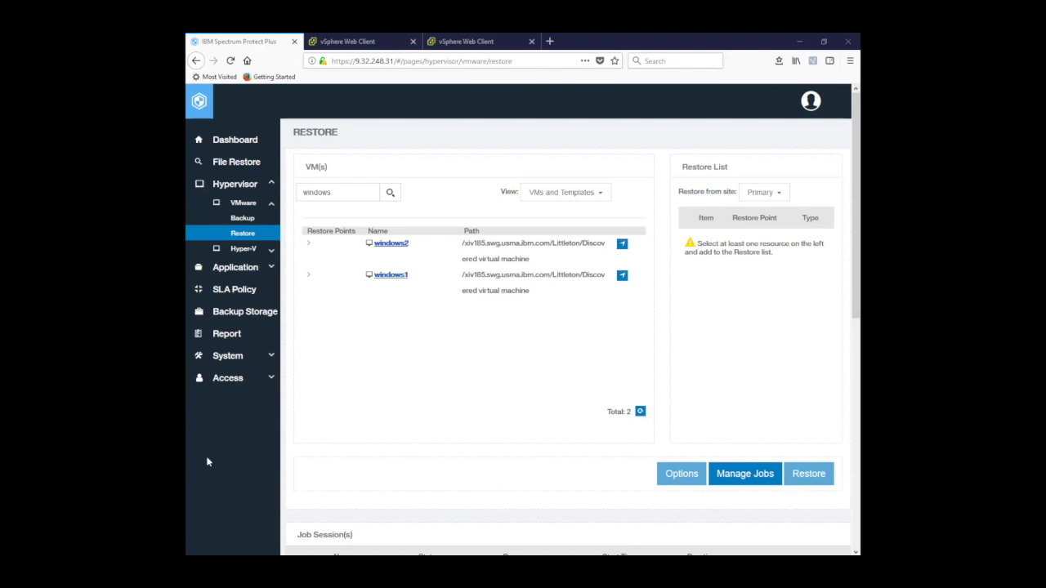
- Add the Apr 19 15:05:30 2018 restore point of windows1 to the restore list
left_click(308, 279)
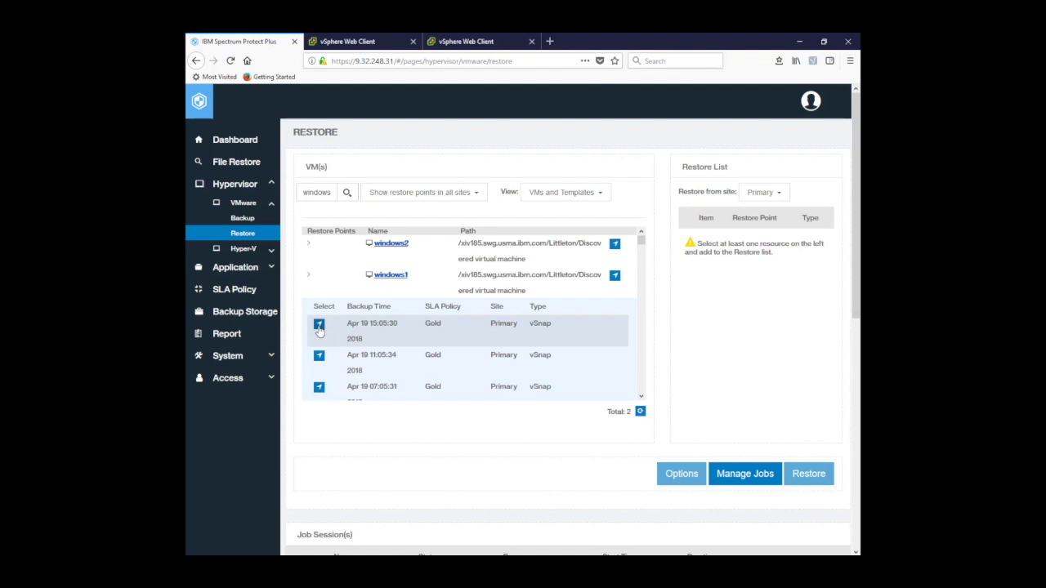
left_click(318, 325)
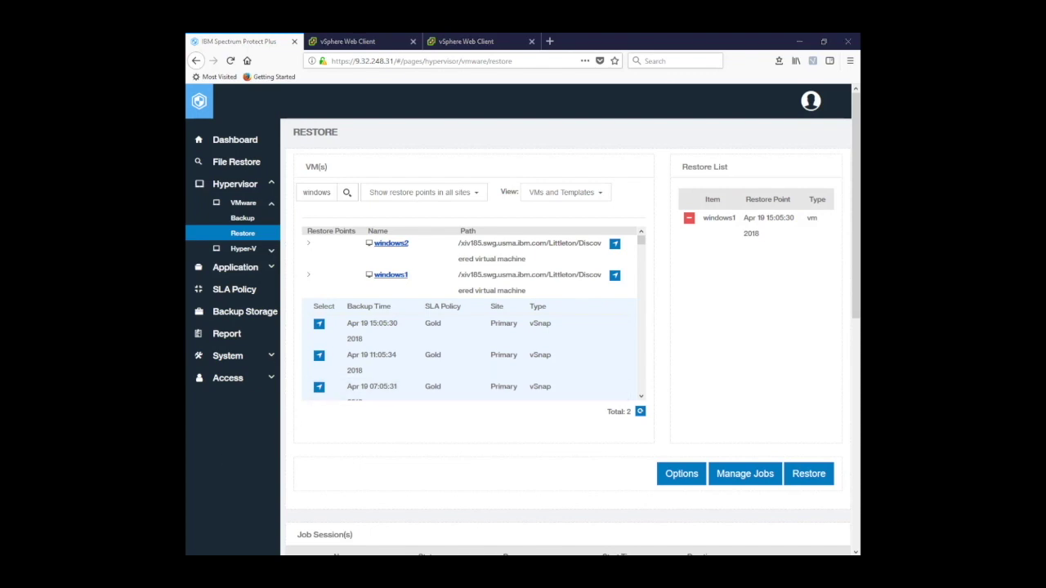
- Save the restore options with Original ESX Host or Cluster as destination and Test as restore type, and start the restore job
left_click(668, 475)
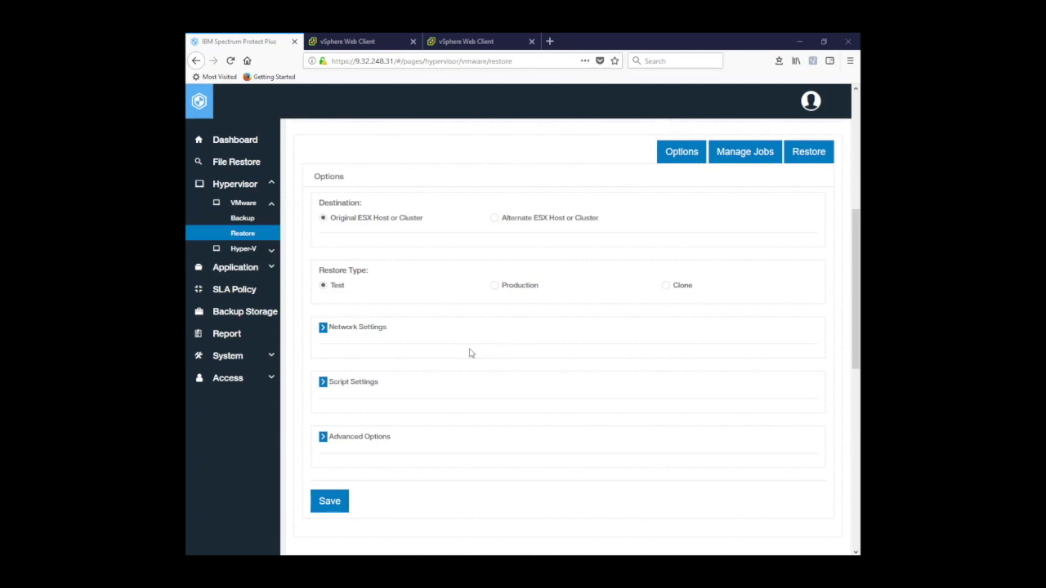
left_click(330, 501)
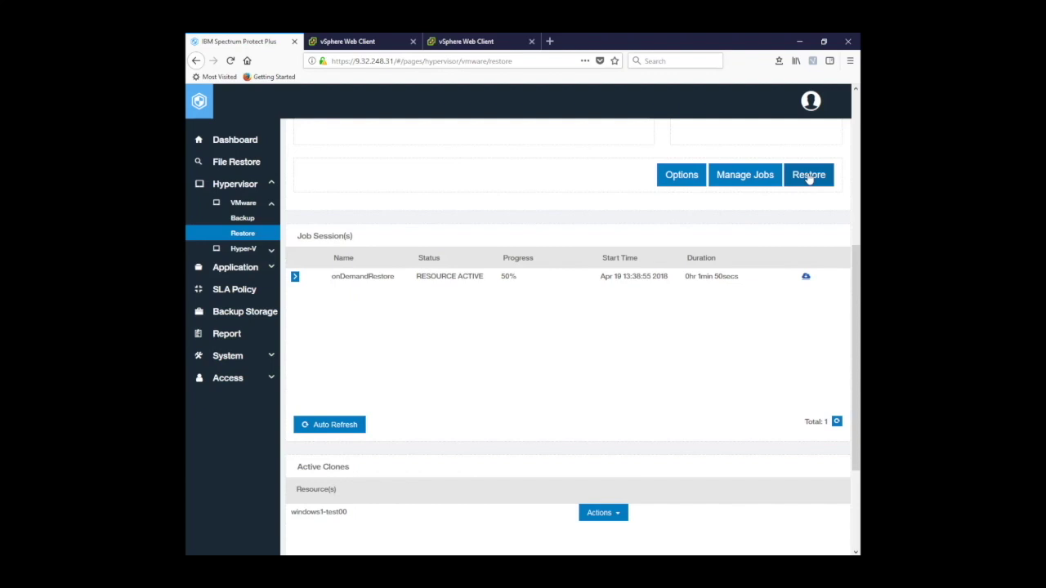
left_click(809, 177)
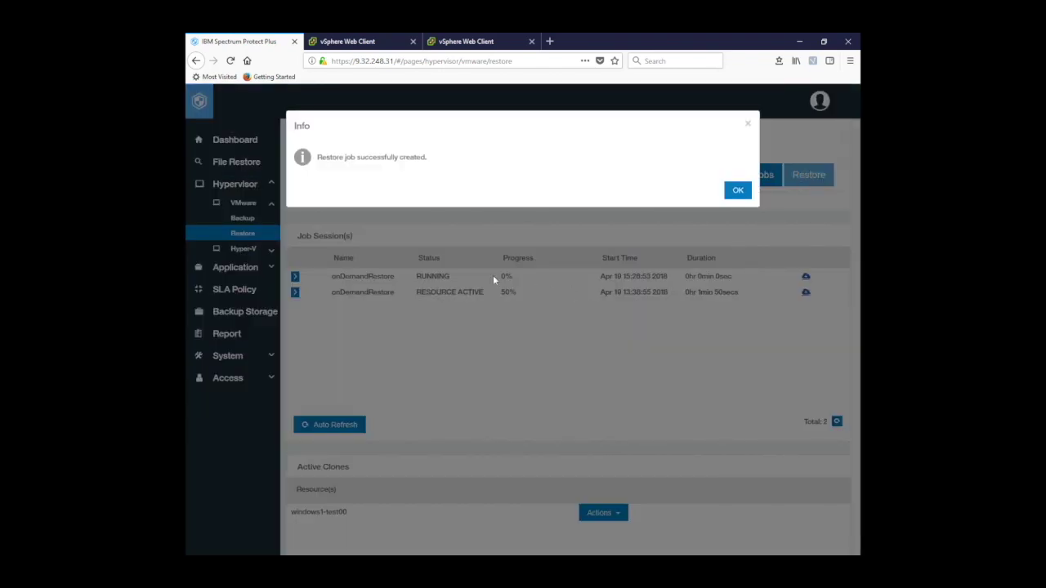
key("Return")
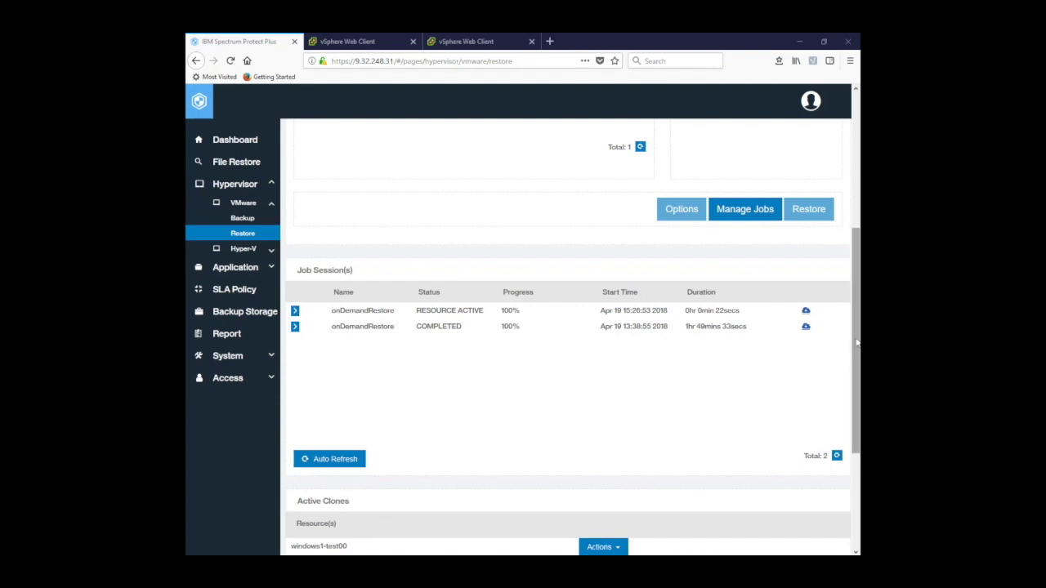
- Check the restore job sessions and the actions available for the active clone windows1-test00
left_click_drag(856, 346, 857, 378)
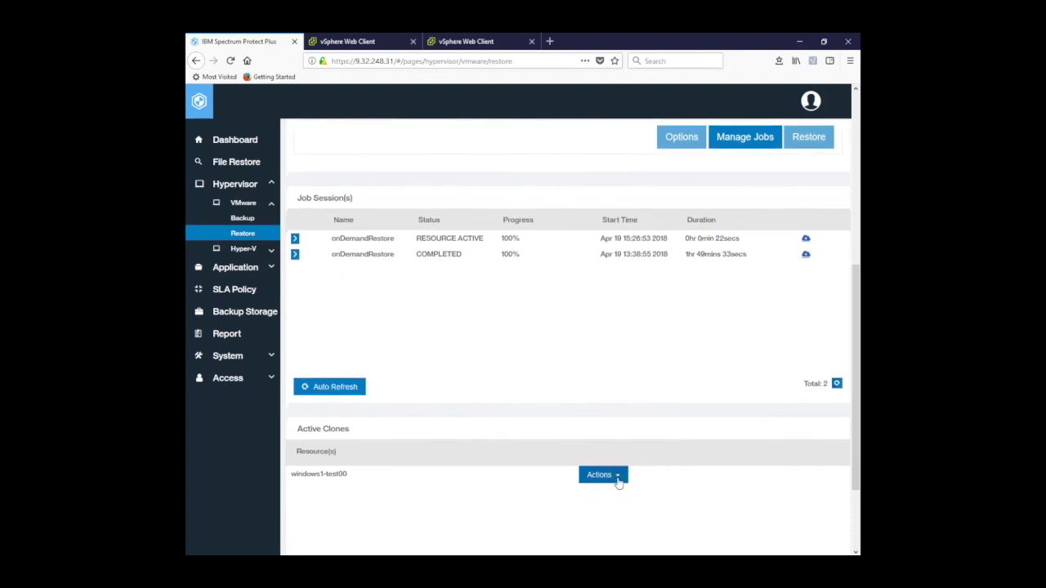
left_click(618, 477)
left_click(619, 481)
scroll(568, 327, "up", 1)
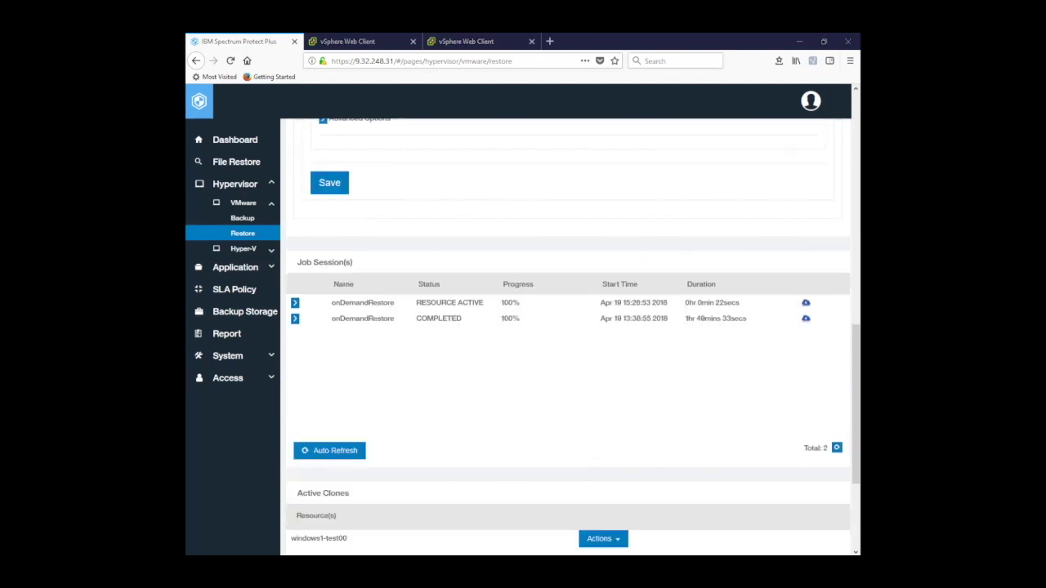
- Switch to the vSphere Web Client and inspect the summary of windows1-test00 in Littleton's Prod cluster
left_click(347, 49)
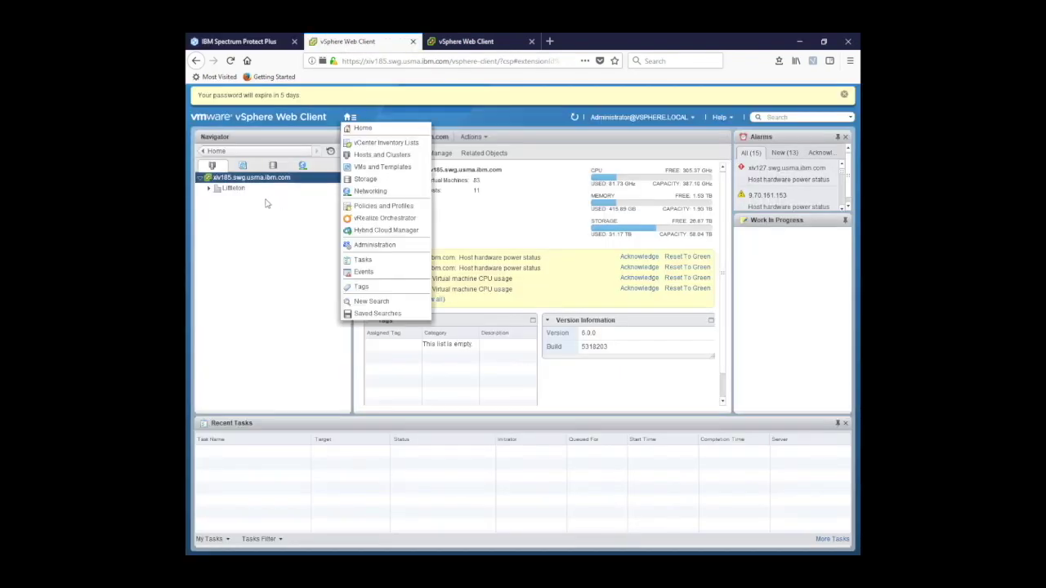
left_click(209, 188)
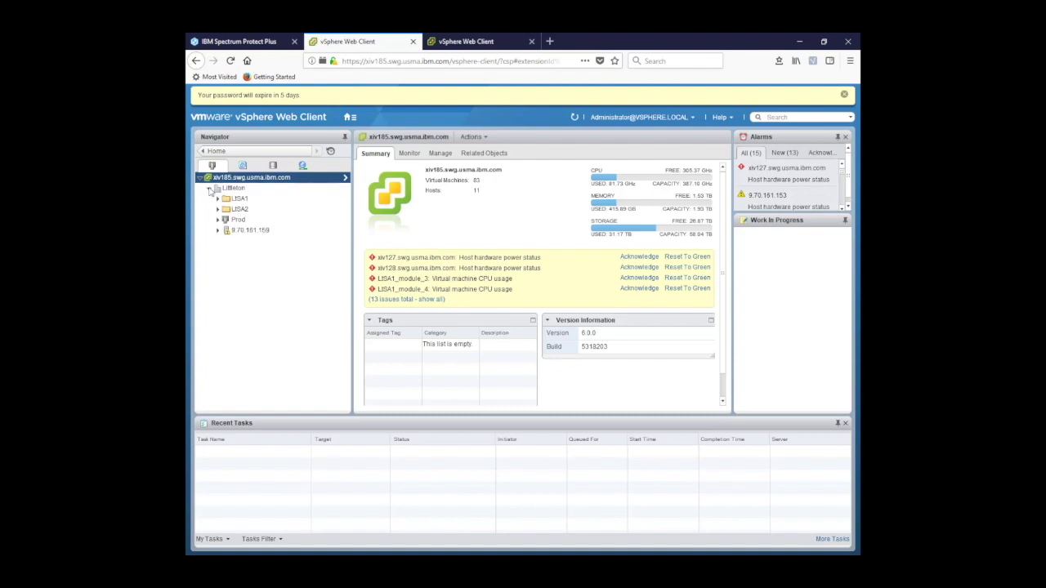
left_click(218, 221)
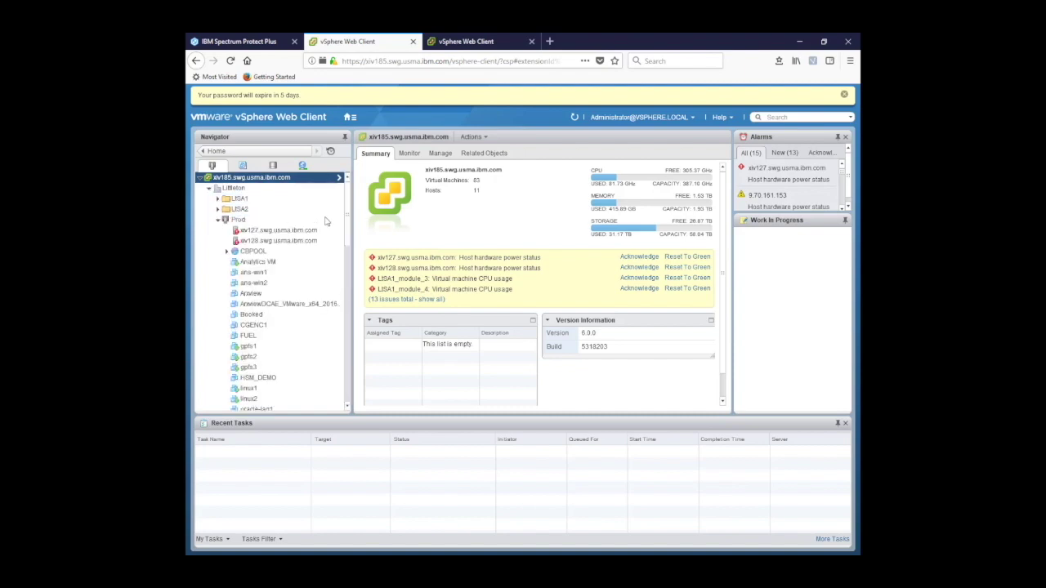
scroll(344, 236, "down", 3)
scroll(344, 236, "down", 7)
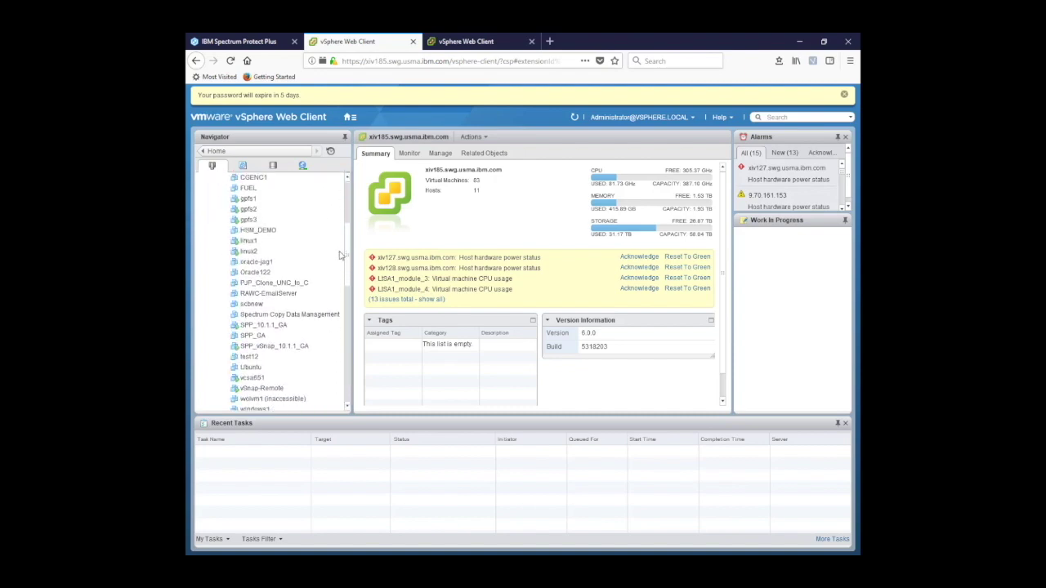
left_click(290, 284)
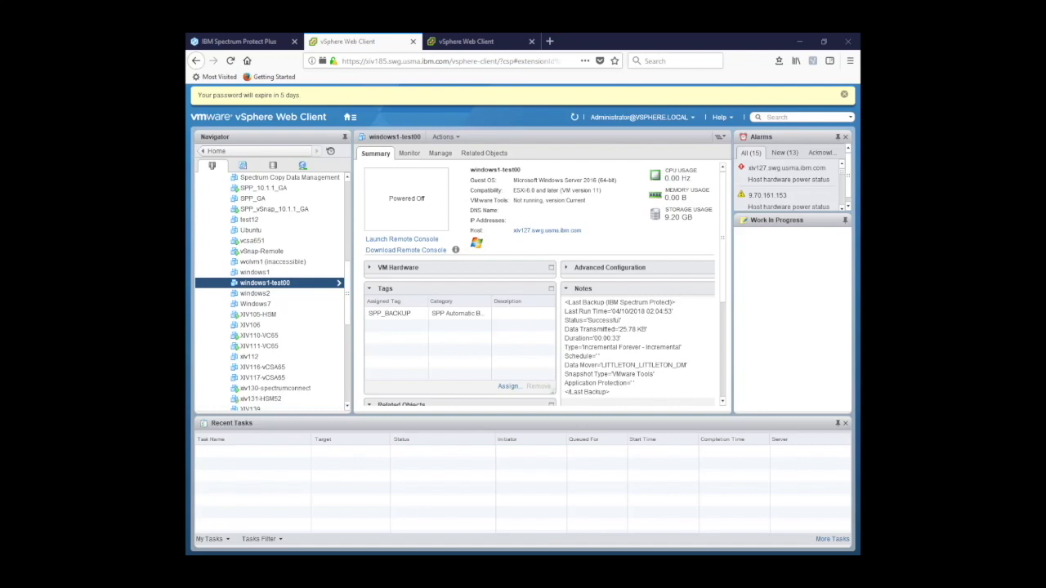
- Return to IBM Spectrum Protect Plus, remove the active clone windows1-test00, and check the restore job sessions
left_click(256, 43)
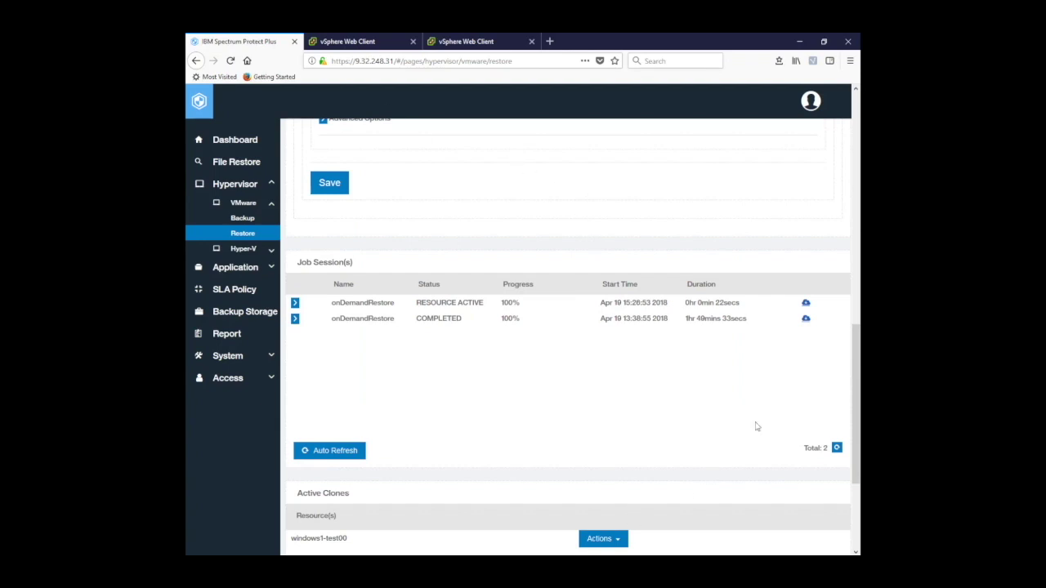
scroll(735, 421, "down", 3)
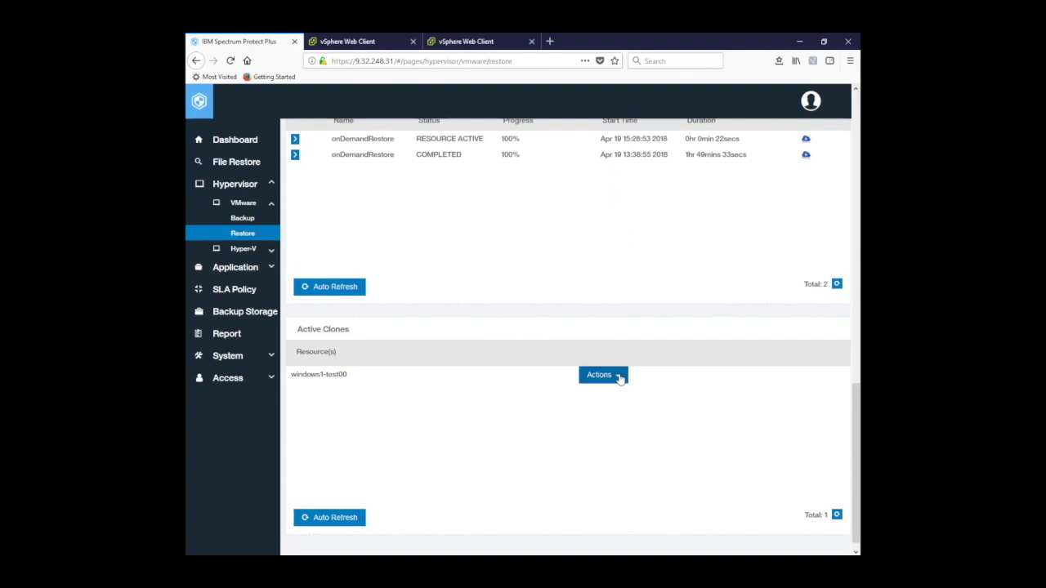
left_click(620, 378)
left_click(607, 399)
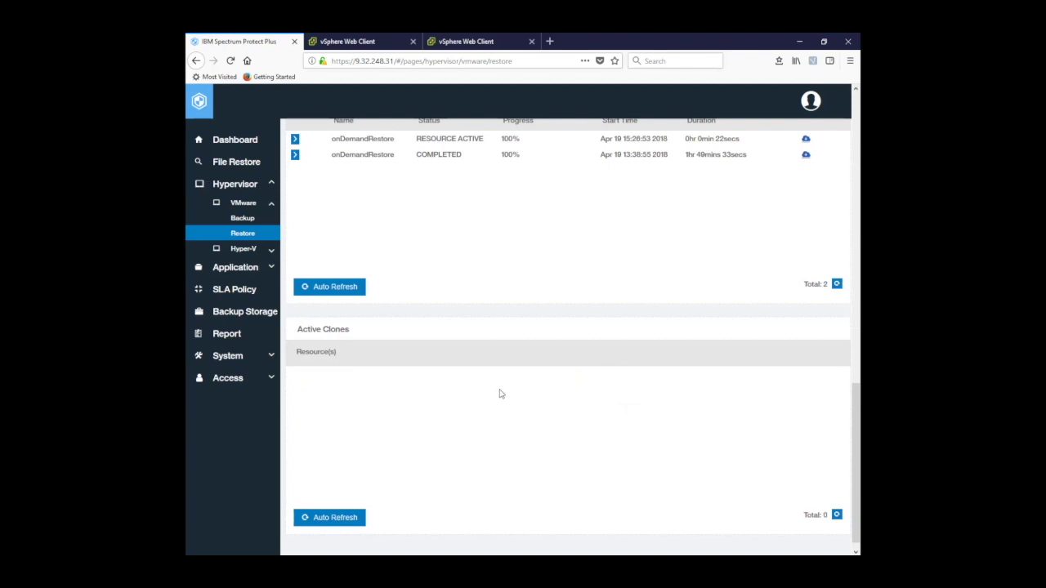
left_click_drag(855, 401, 855, 343)
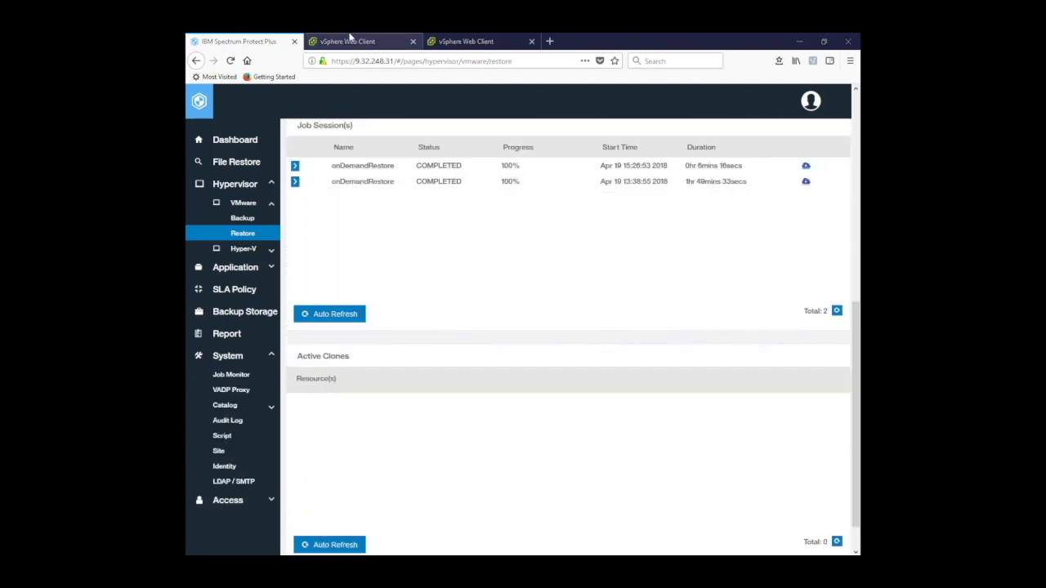
- Switch to the vSphere Web Client and check the Prod cluster's virtual machines near windows1 and windows2 for windows1-test00
left_click(355, 45)
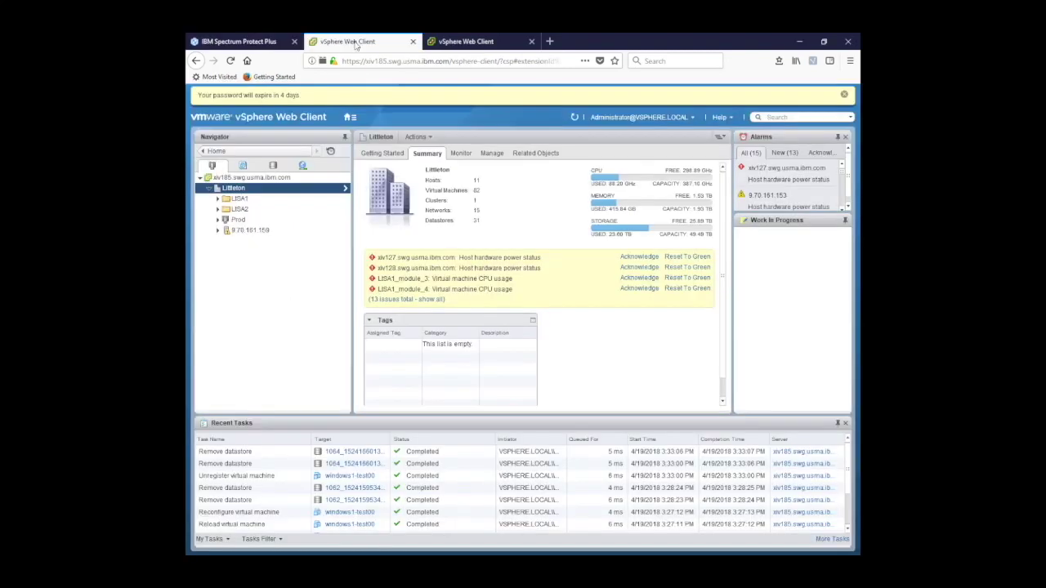
left_click(218, 219)
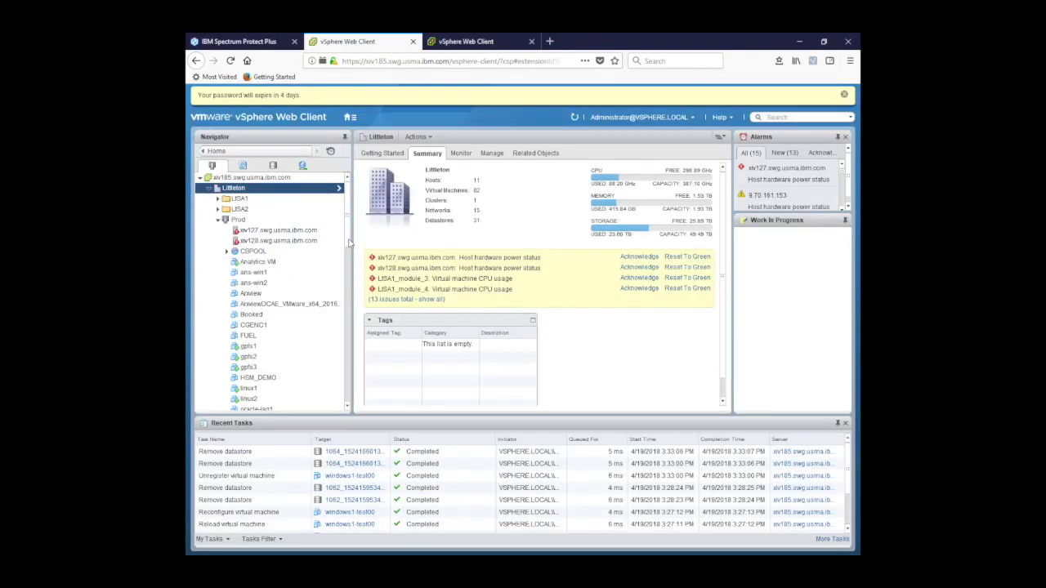
left_click_drag(348, 239, 339, 321)
left_click(272, 294)
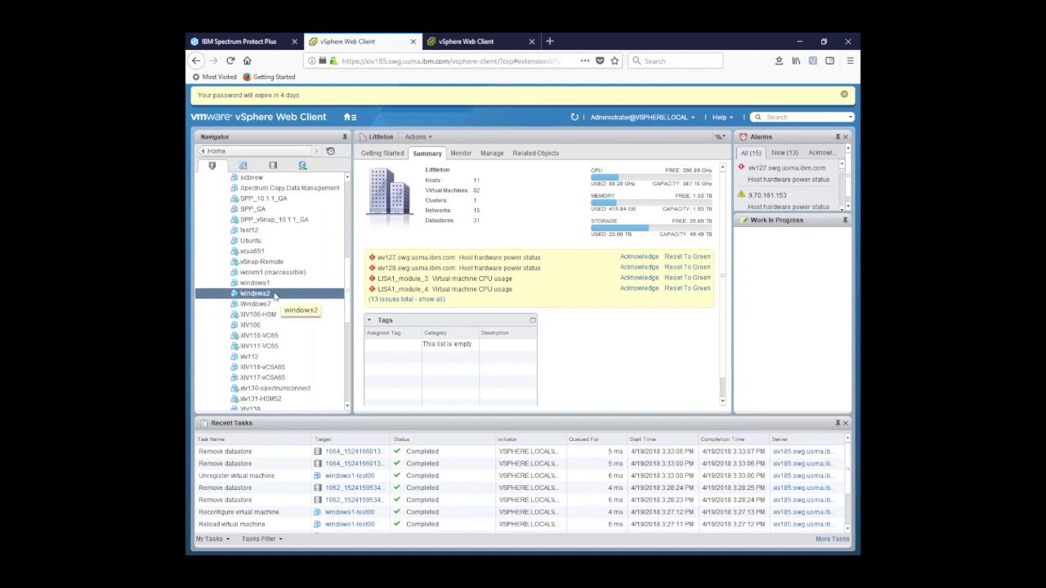